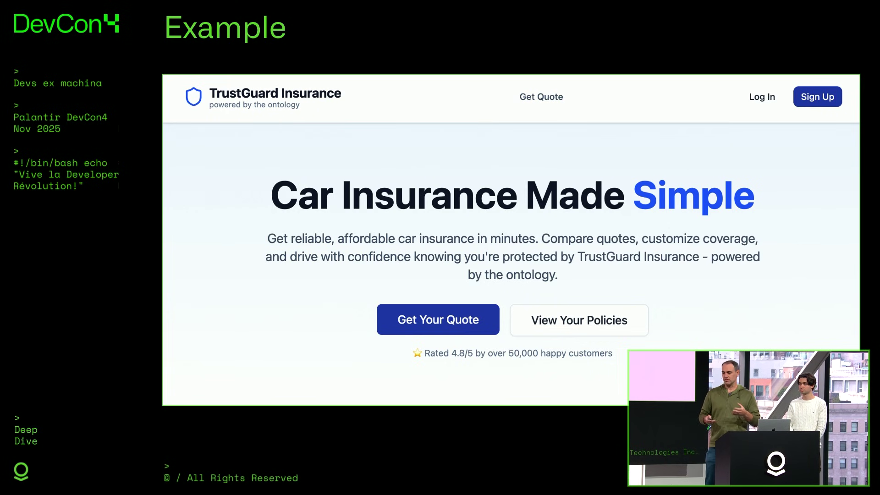
Advance through the architecture diagram slides to the Demo title slide.
key("Right")
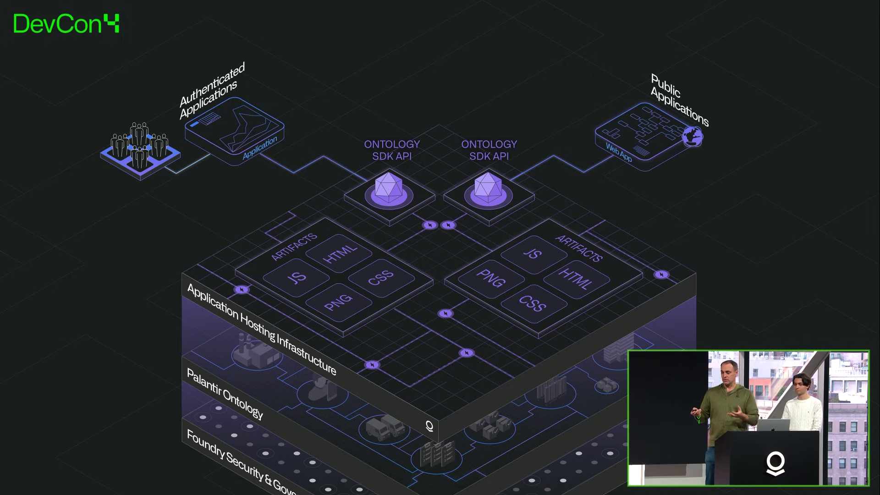
key("Right")
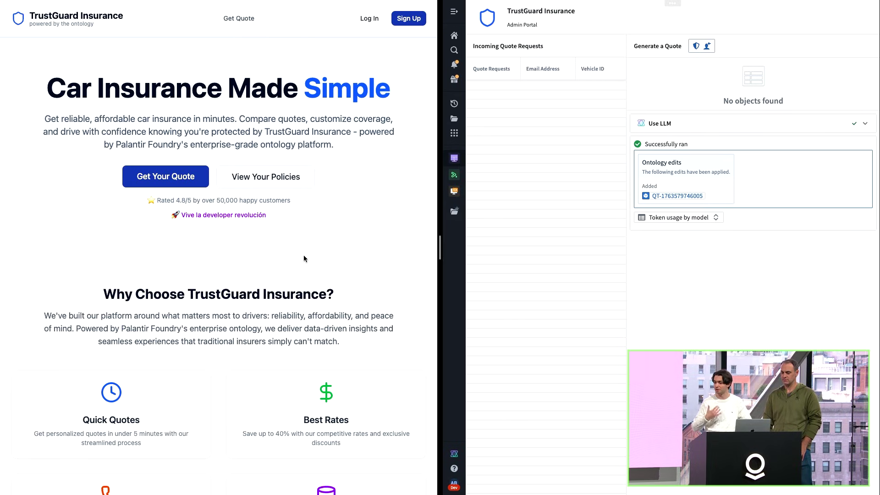
Start a new car insurance quote from the TrustGuard homepage's Get Your Quote button.
left_click(168, 178)
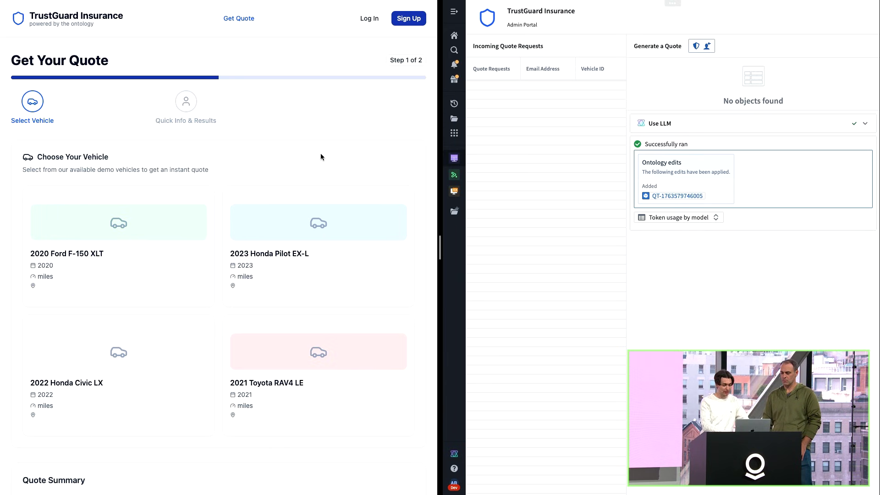
Choose the 2021 Toyota RAV4 LE and enter the driver's first and last name.
left_click(326, 406)
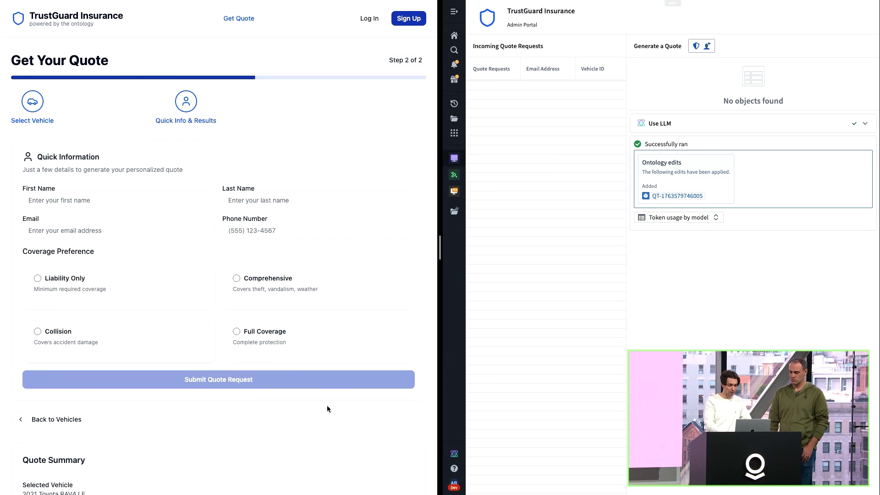
scroll(327, 408, "down", 1)
left_click(113, 180)
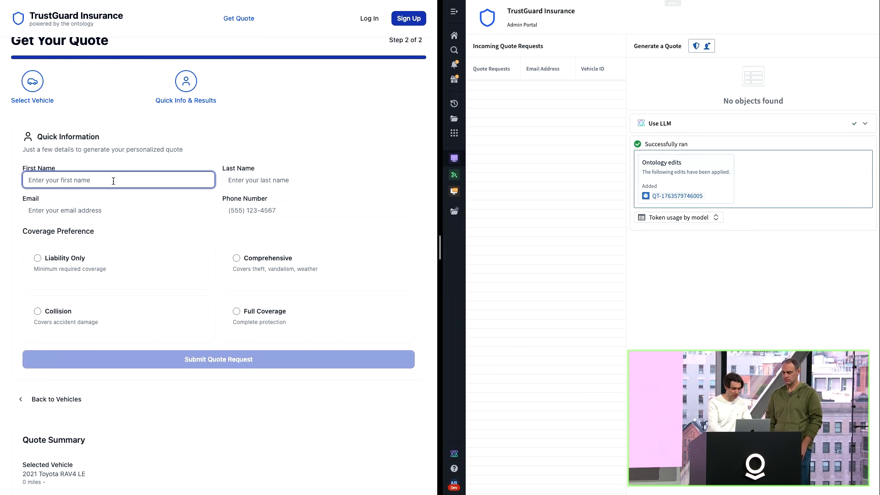
left_click(241, 180)
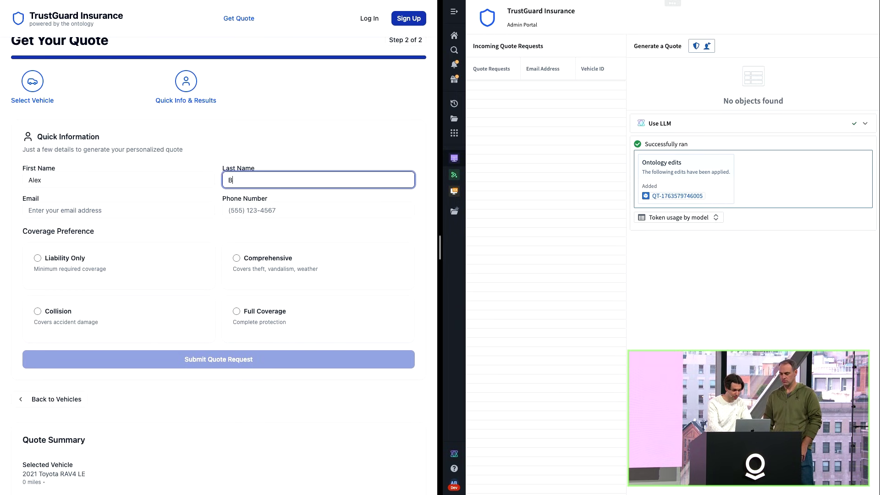
Enter the driver's phone number, choose Full Coverage, and submit the quote request.
left_click(115, 216)
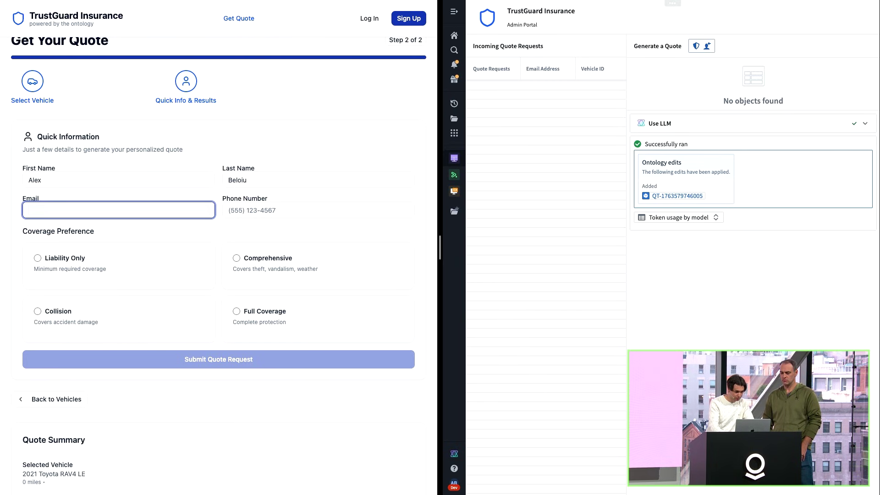
left_click(295, 210)
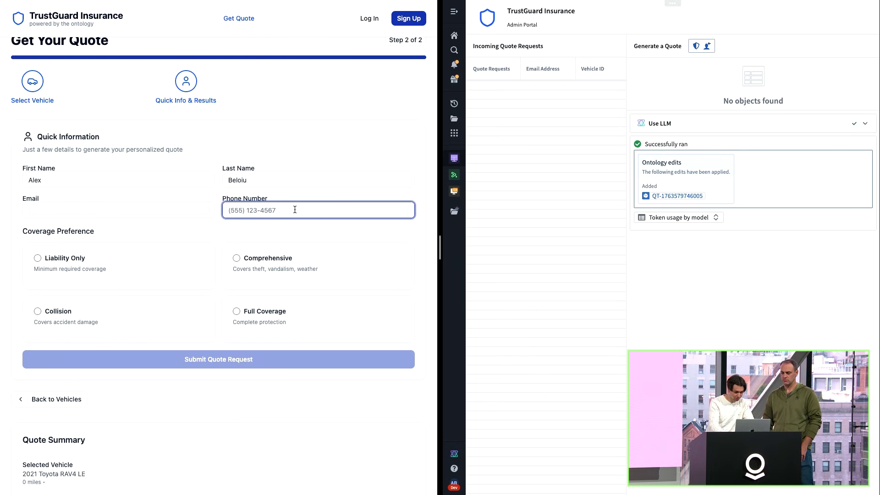
type("(555)")
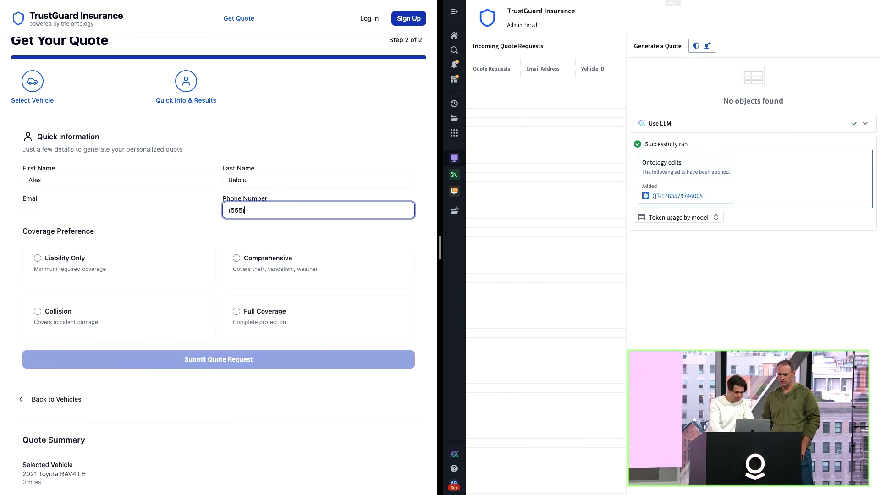
type("1234567")
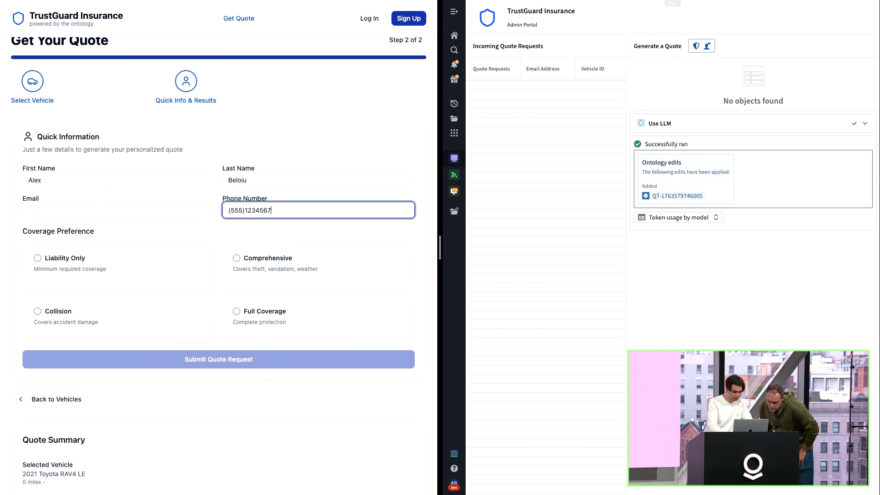
left_click(283, 317)
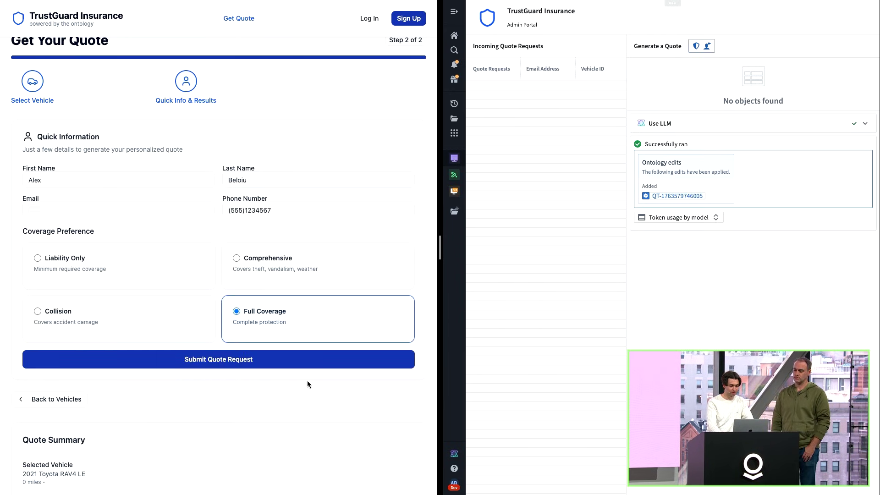
scroll(307, 381, "down", 3)
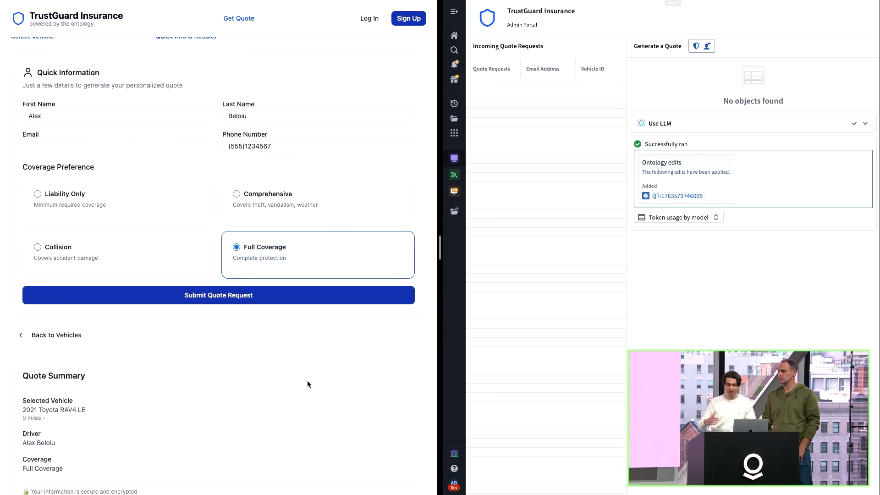
scroll(307, 384, "up", 2)
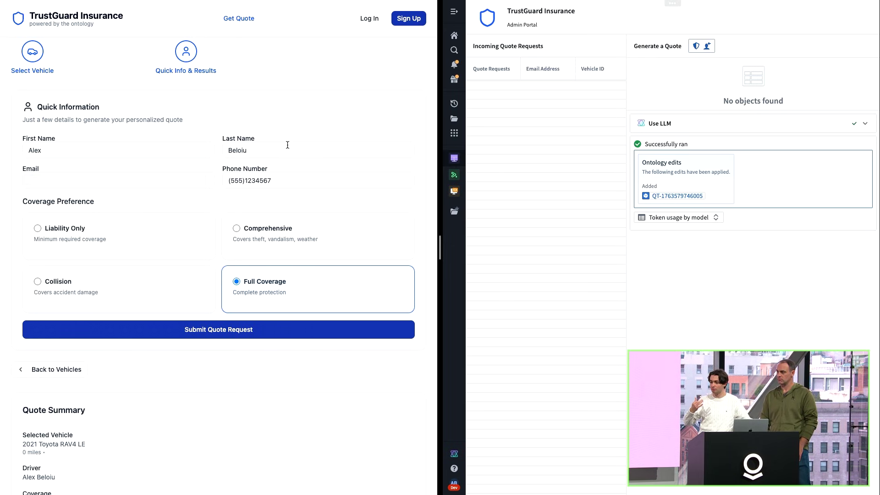
left_click(216, 329)
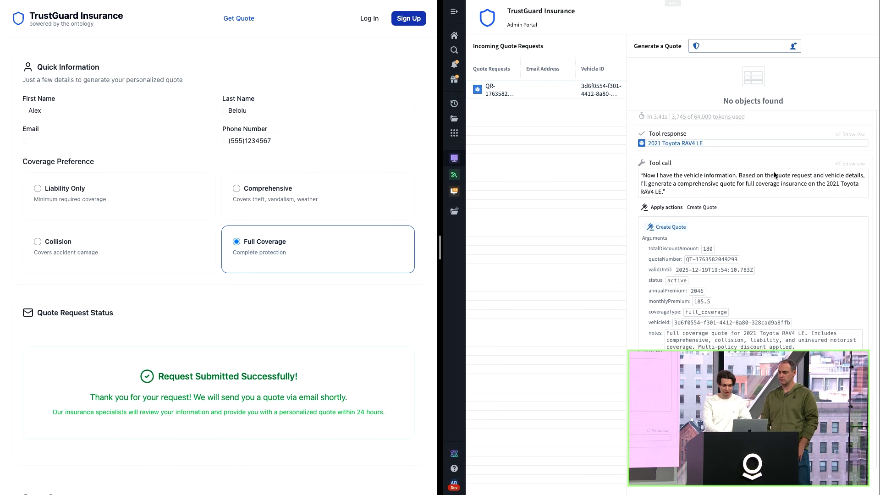
Scroll the Admin Portal agent log to review the RAV4 Create Quote tool call.
scroll(799, 217, "up", 4)
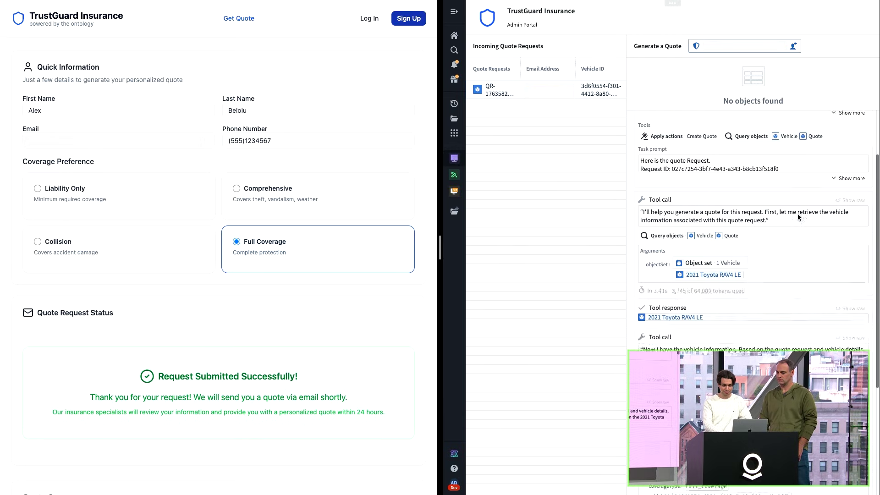
scroll(798, 214, "down", 4)
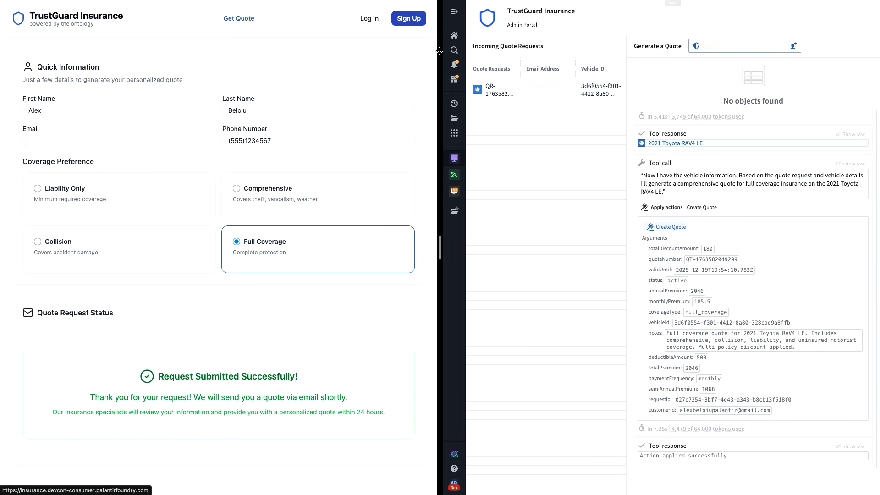
Sign in to TrustGuard with the existing Google account, approving profile sharing with auth0.com.
left_click(399, 14)
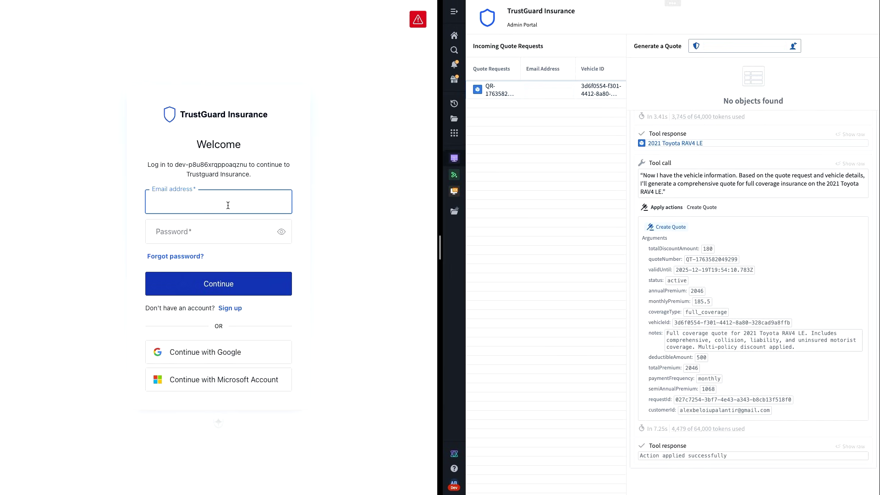
left_click(221, 351)
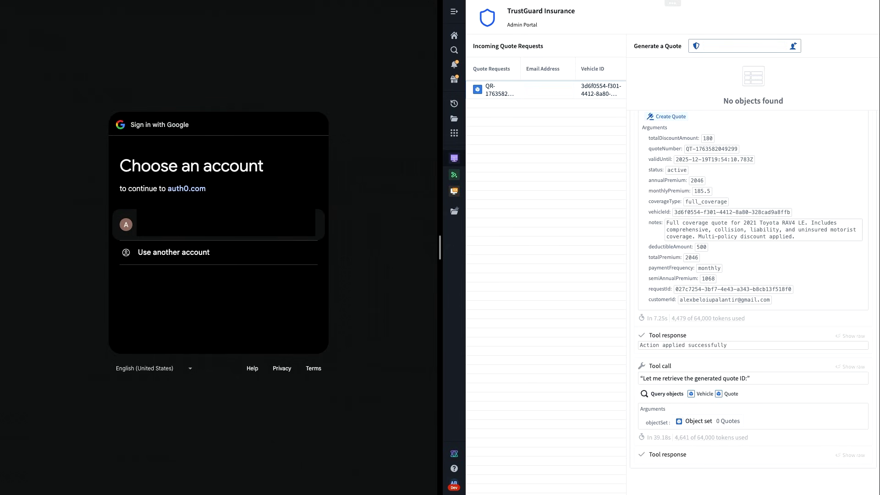
left_click(220, 224)
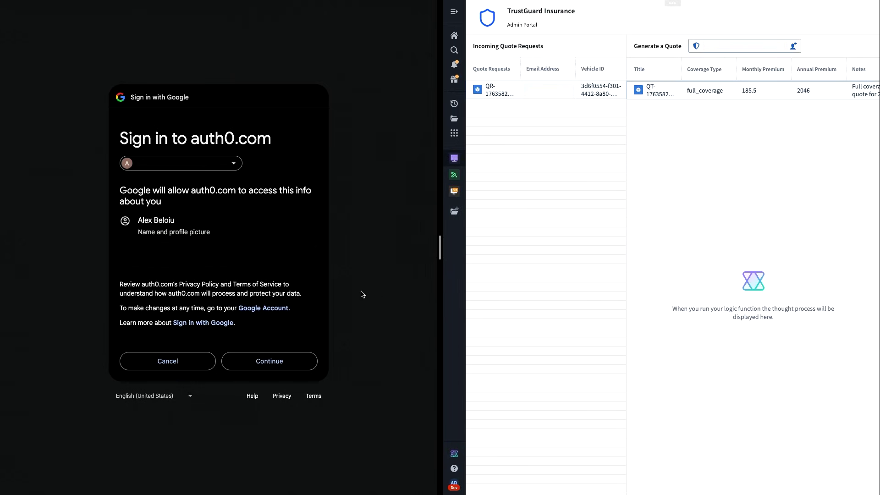
left_click(290, 365)
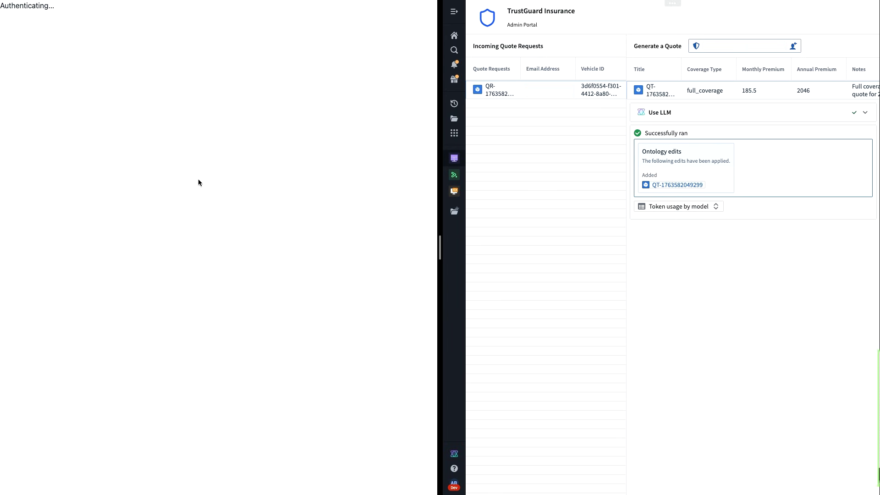
List the Insurance Quotes showing the active RAV4 quote at $186/month, then bring up Developer Console.
left_click(185, 188)
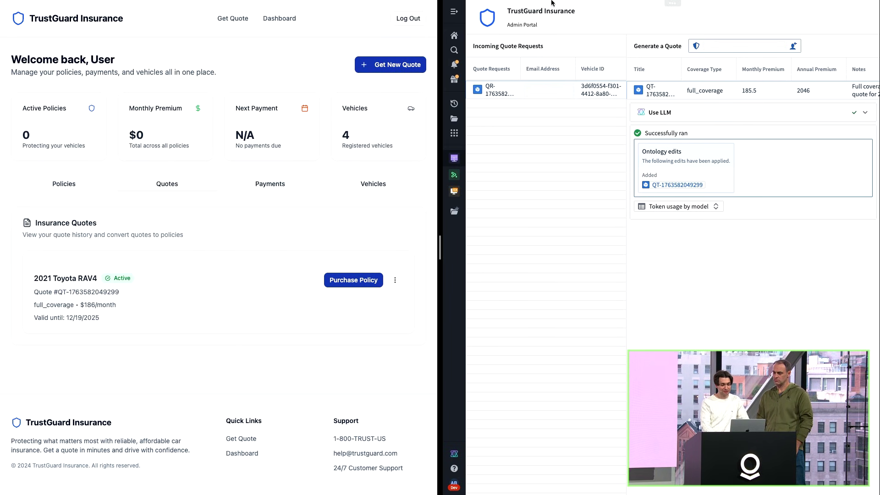
mouse_move(539, 2)
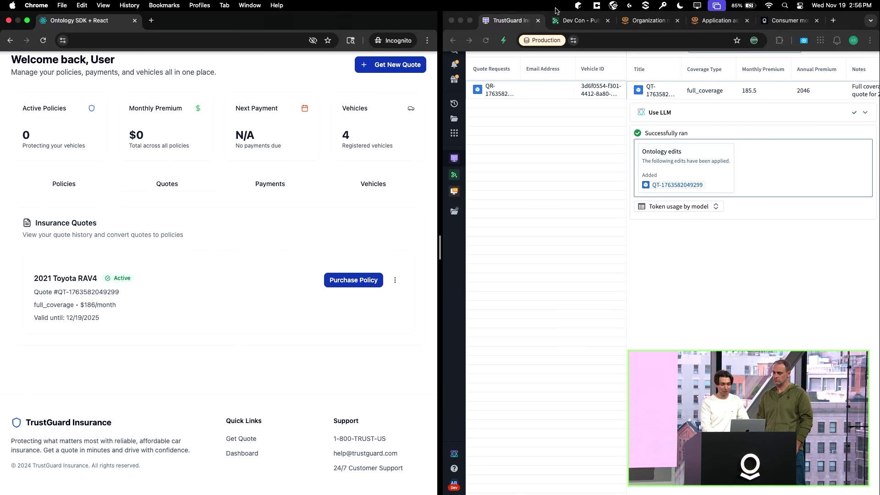
left_click(578, 27)
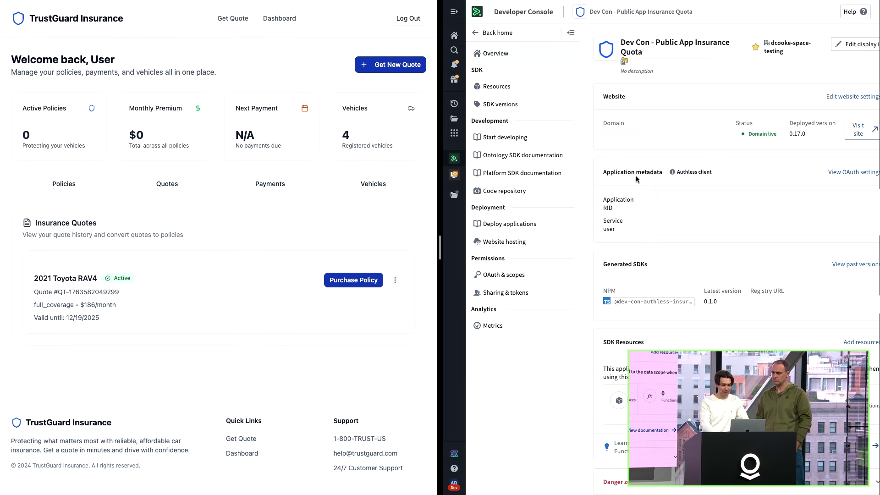
Widen Developer Console and show the public app's Quote Request and Vehicle resources.
left_click_drag(439, 247, 332, 246)
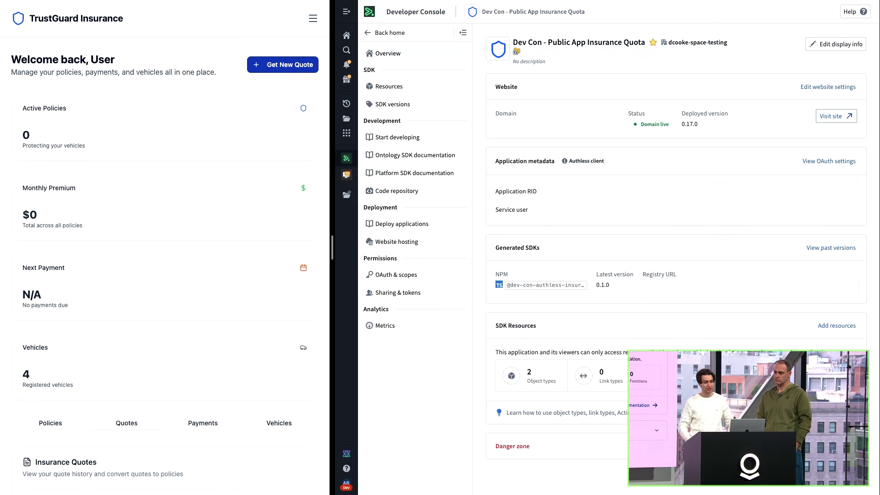
left_click(394, 90)
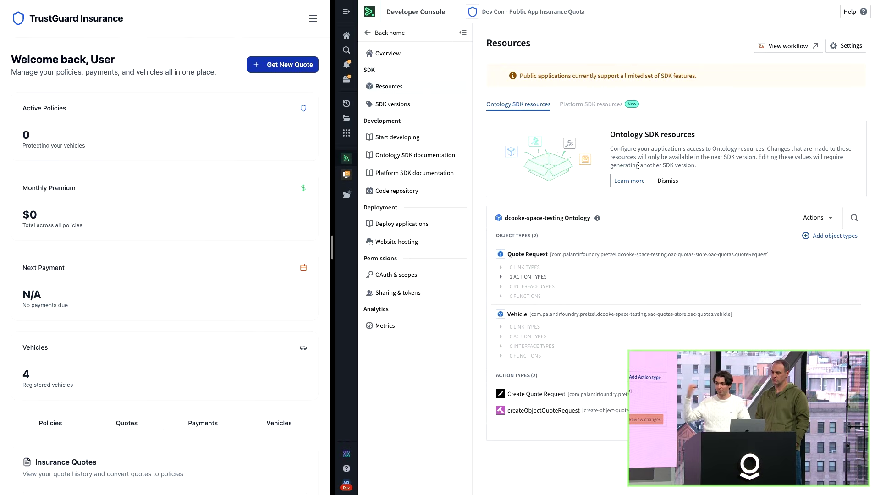
Show the app's Website hosting page with version 0.17.0 deployed.
left_click(402, 198)
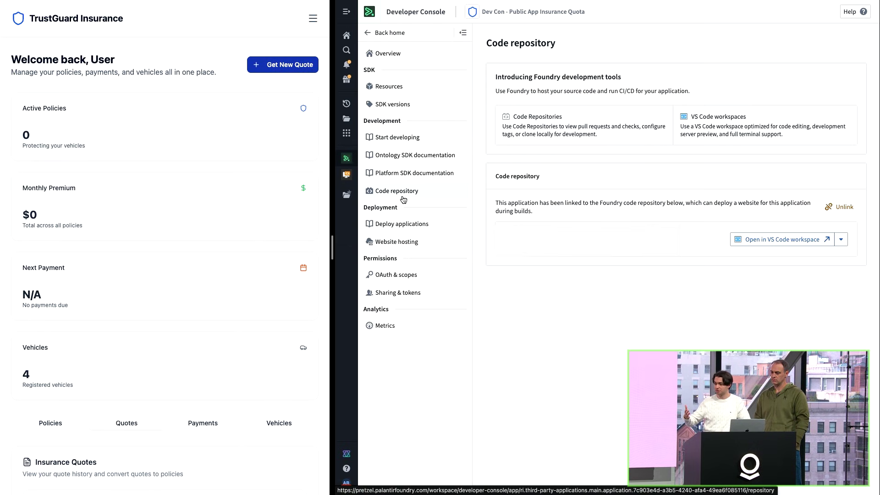
left_click(419, 243)
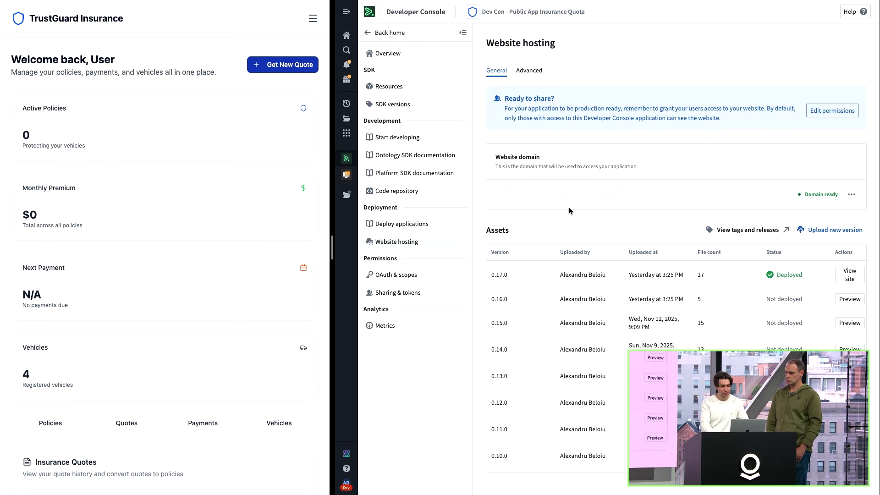
Open TrustGuard's Get Your Quote page in a private tab beside the console's Resources page.
mouse_move(22, 4)
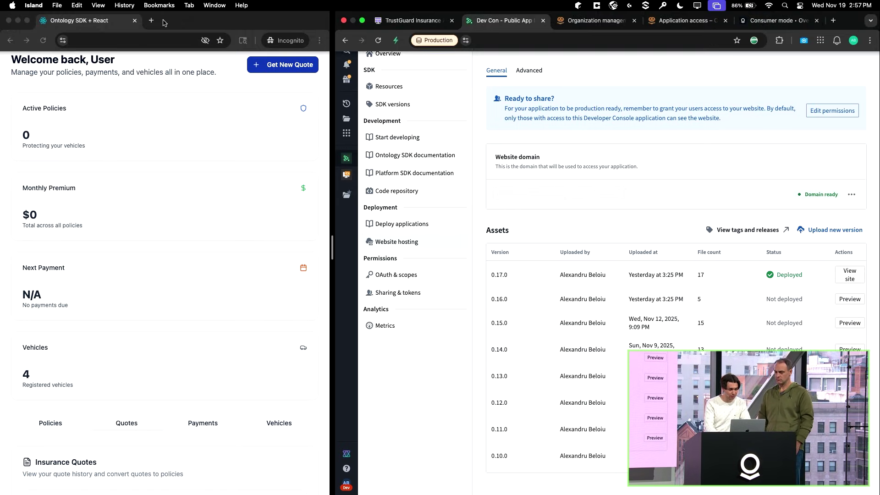
key("super+t")
type("trus")
key("Return")
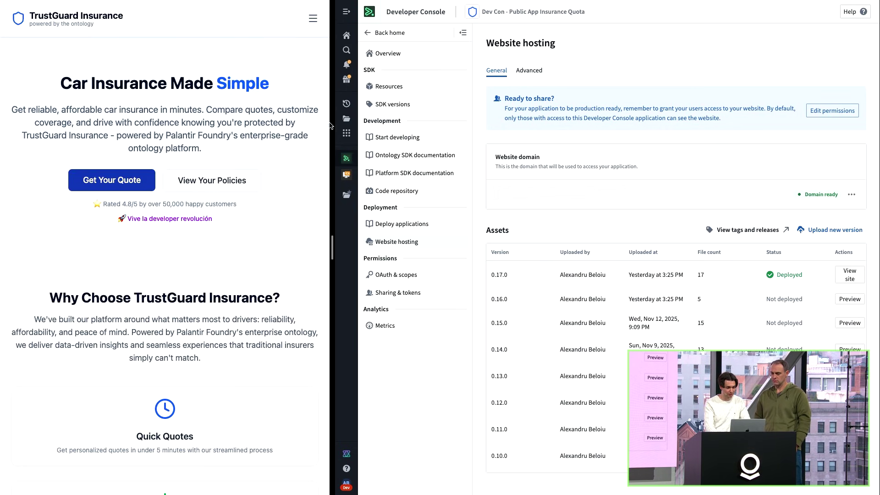
left_click_drag(331, 243, 459, 244)
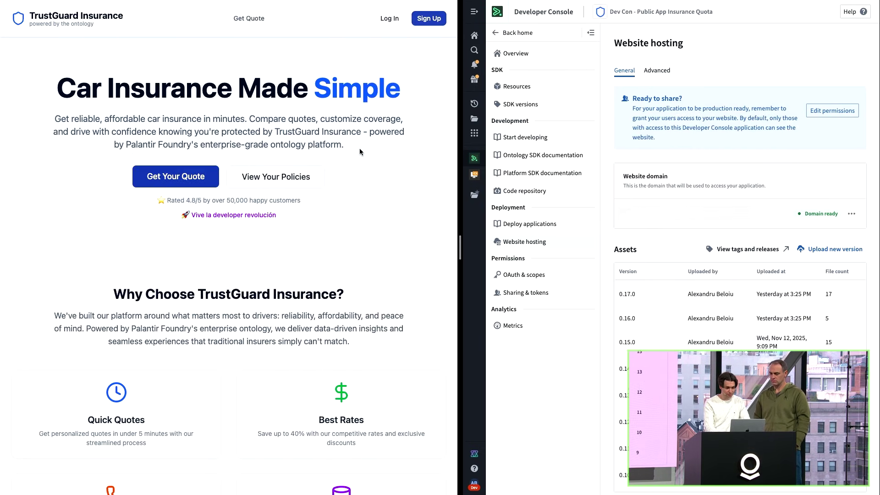
left_click(199, 178)
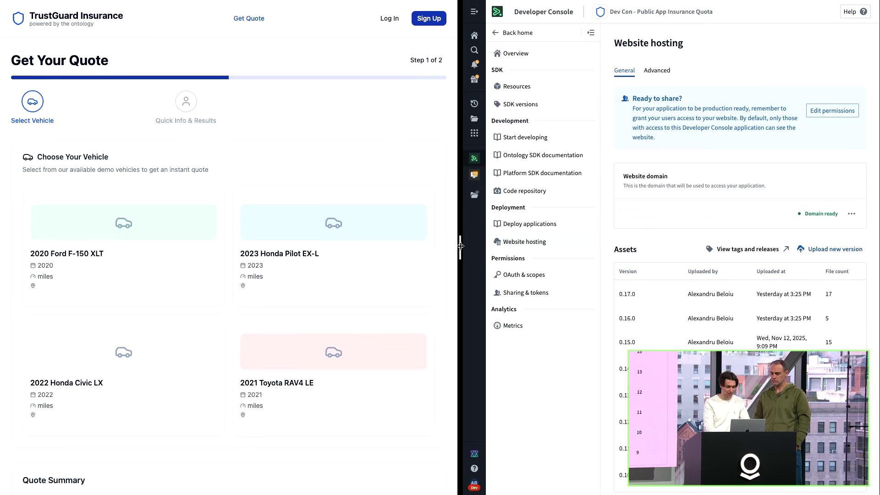
left_click_drag(460, 246, 418, 246)
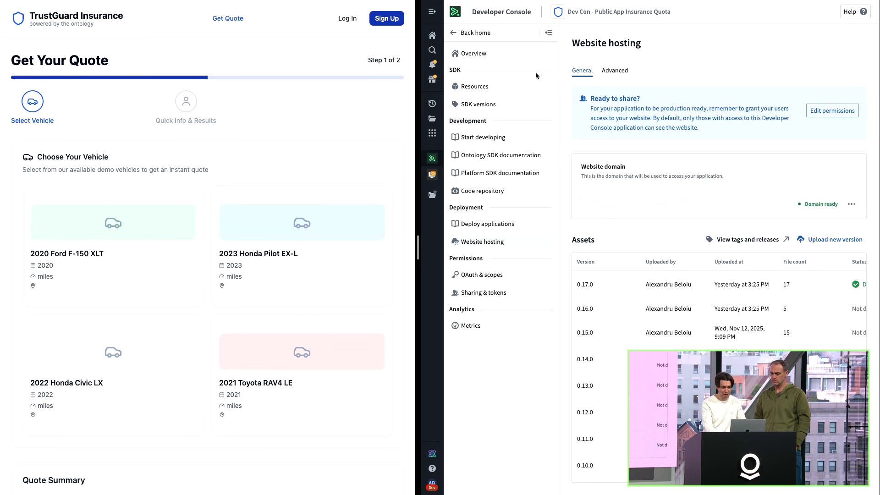
left_click(524, 89)
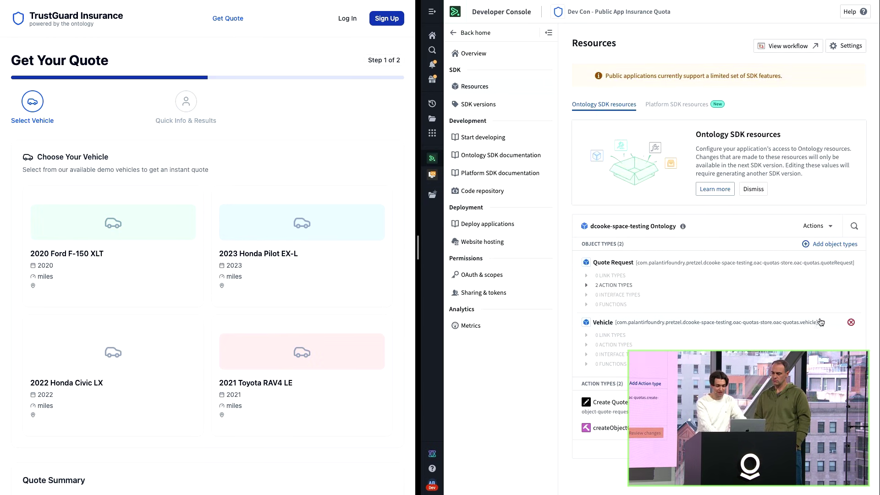
Remove the Vehicle object type from the app's resources and immediately from its scopes.
left_click(851, 322)
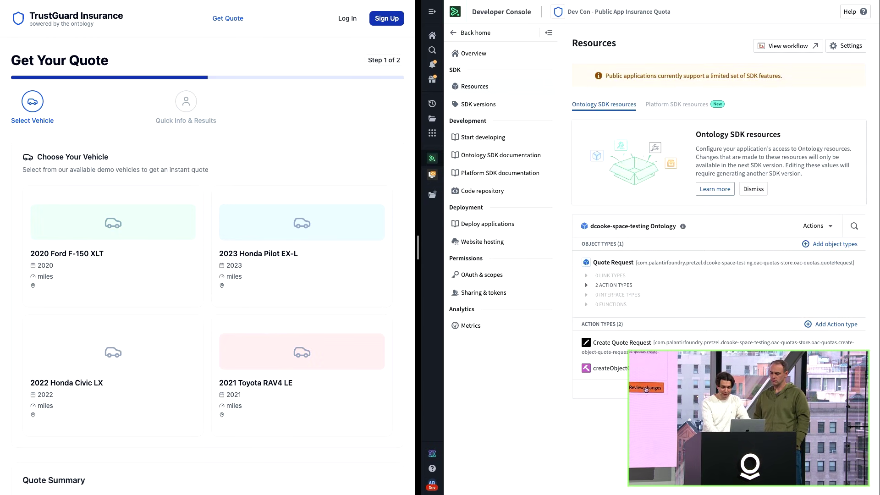
left_click(836, 389)
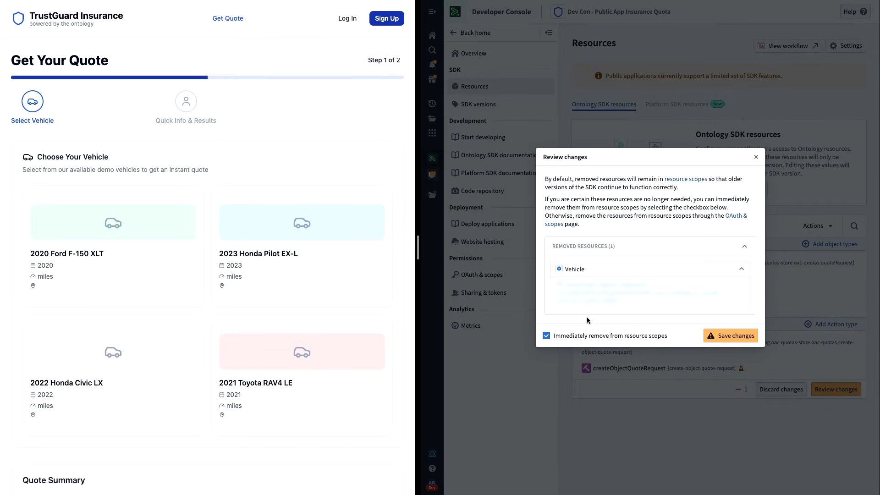
left_click(735, 338)
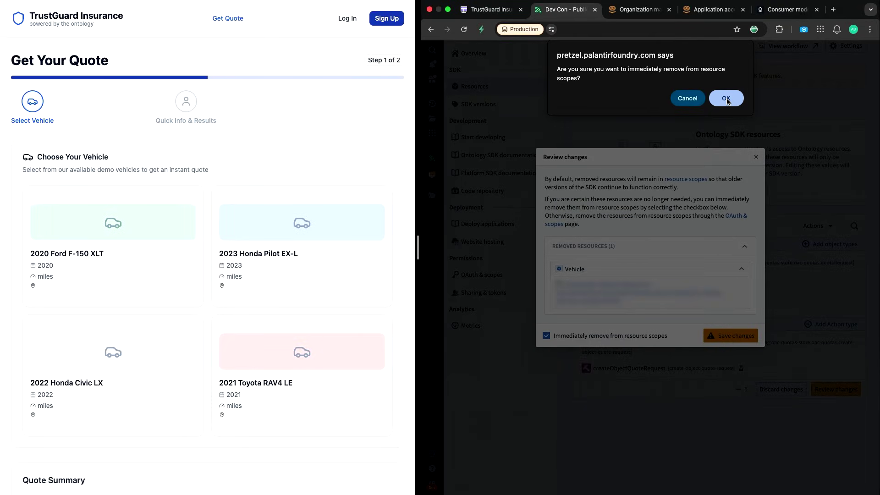
left_click(731, 103)
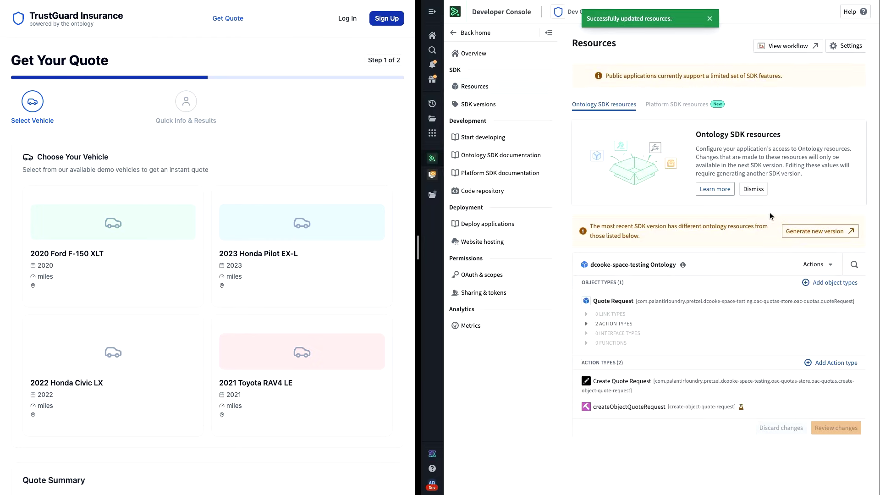
Reload the public quote page to confirm no demo vehicles are listed.
mouse_move(68, 3)
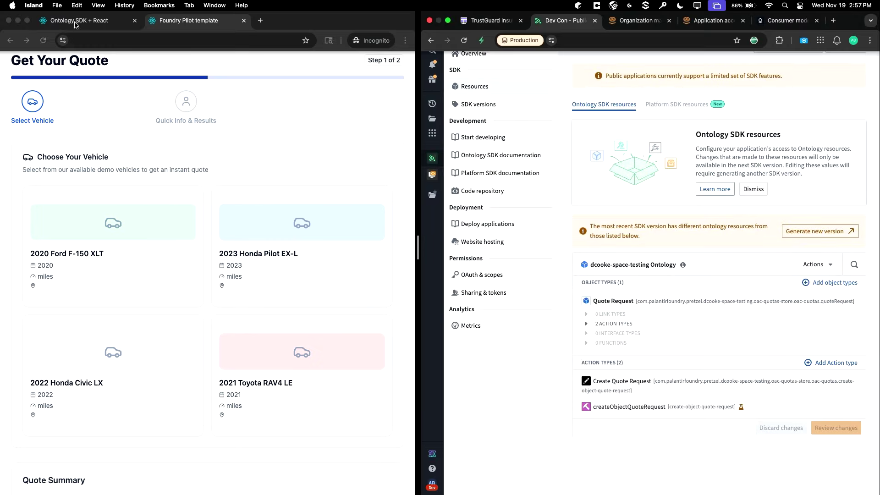
left_click(46, 43)
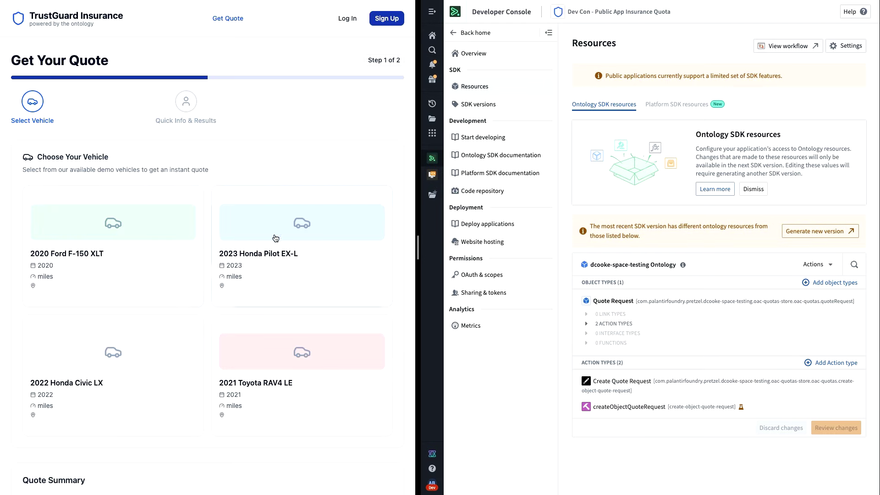
mouse_move(46, 1)
left_click(46, 40)
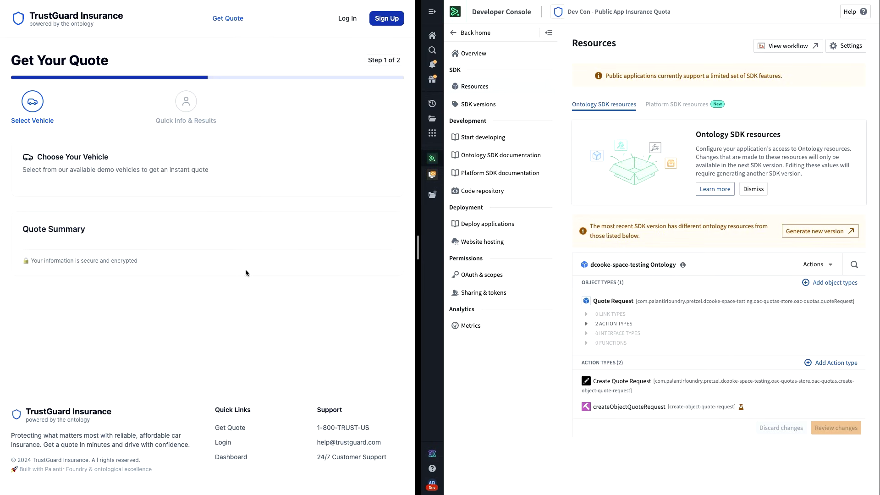
Re-add the Vehicle object type to the resources and remove its disallowed Quote Request link.
left_click(822, 285)
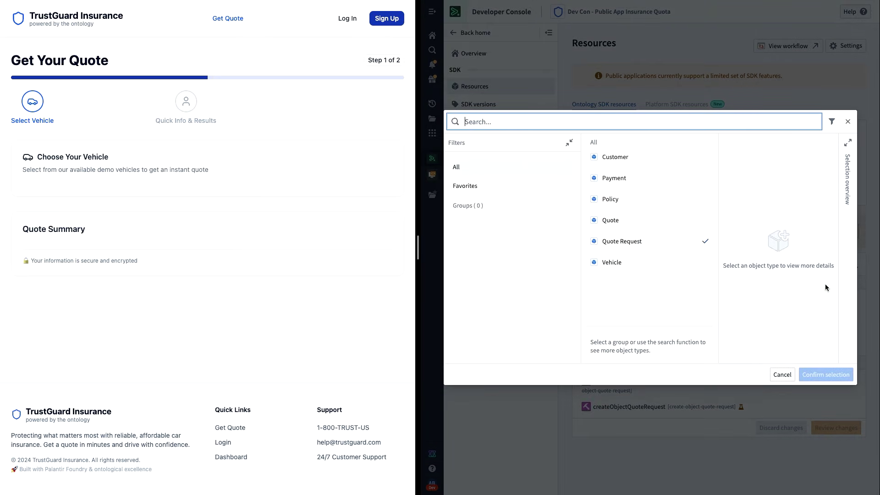
type("ve")
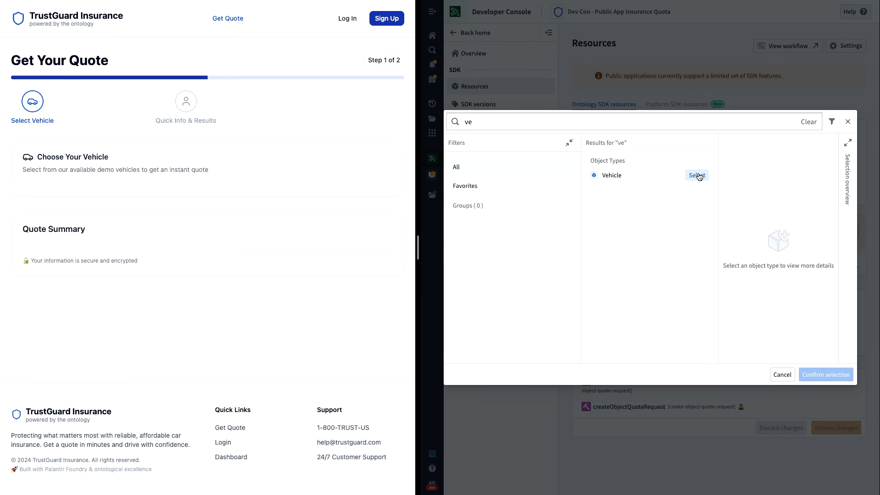
left_click(697, 175)
left_click(815, 372)
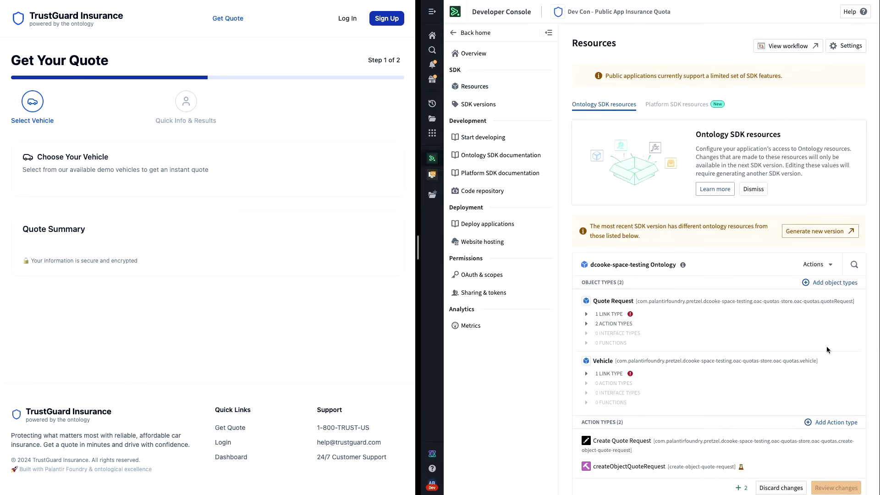
left_click(612, 374)
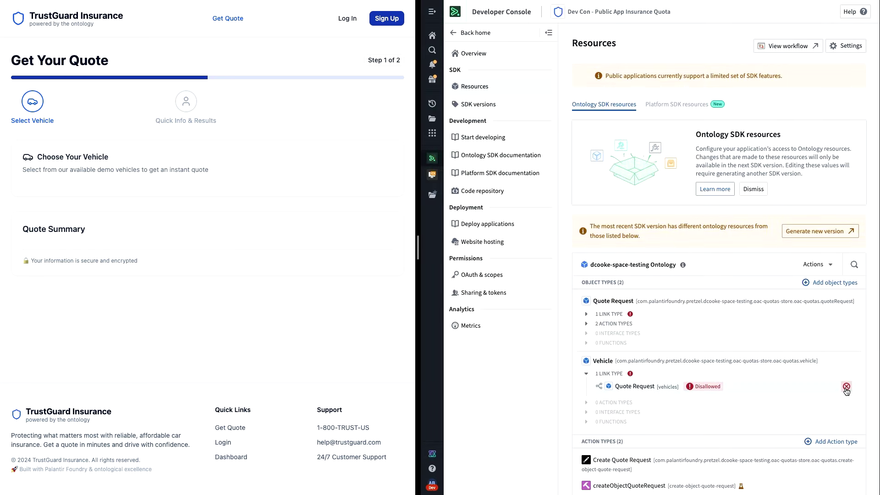
left_click(846, 391)
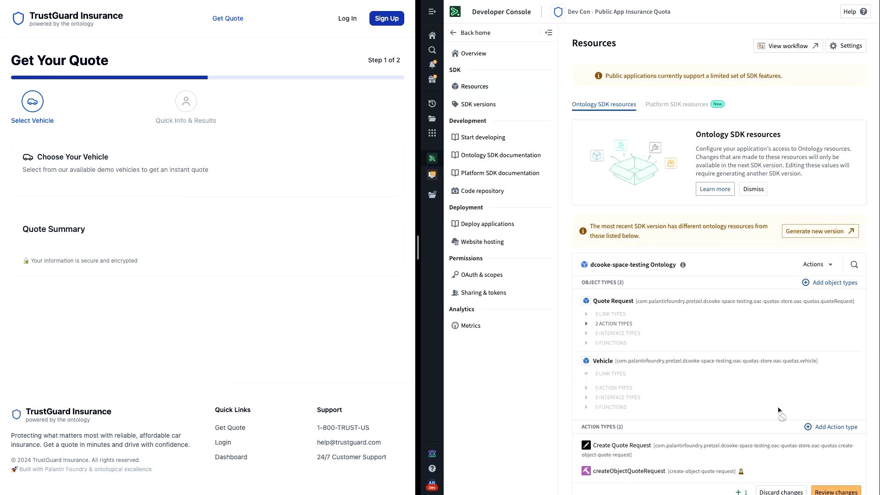
scroll(778, 409, "down", 1)
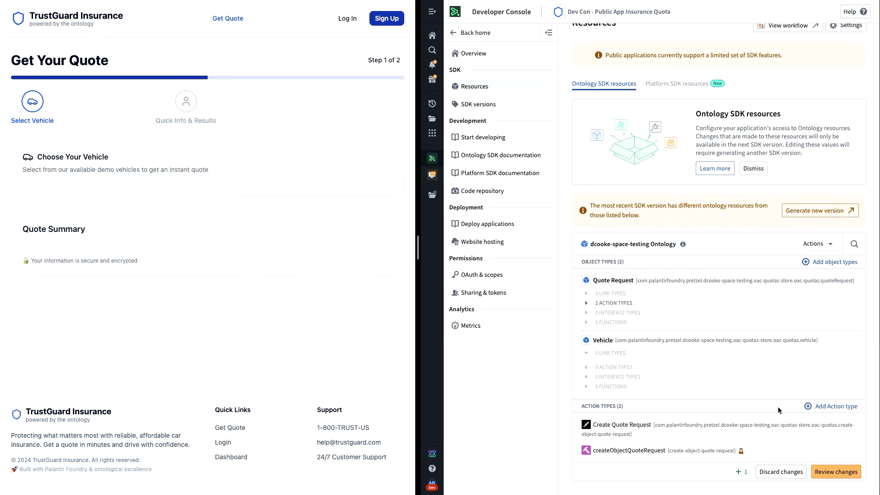
Review the pending Vehicle change, acknowledge it with 'I acknowledge', and save it.
left_click(843, 475)
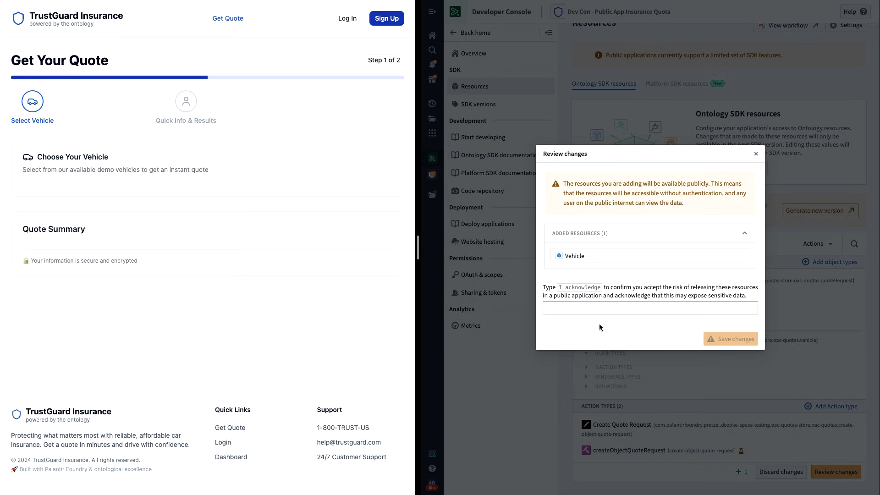
left_click(600, 312)
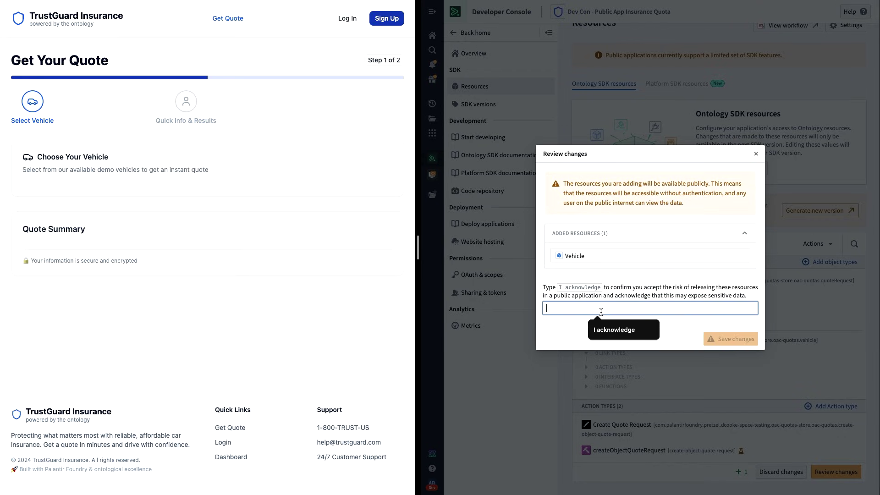
left_click(624, 330)
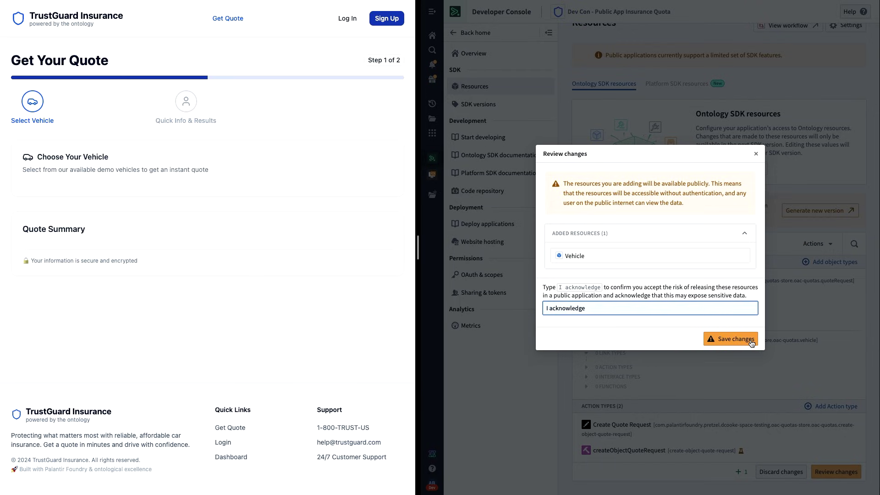
left_click(731, 338)
left_click(734, 95)
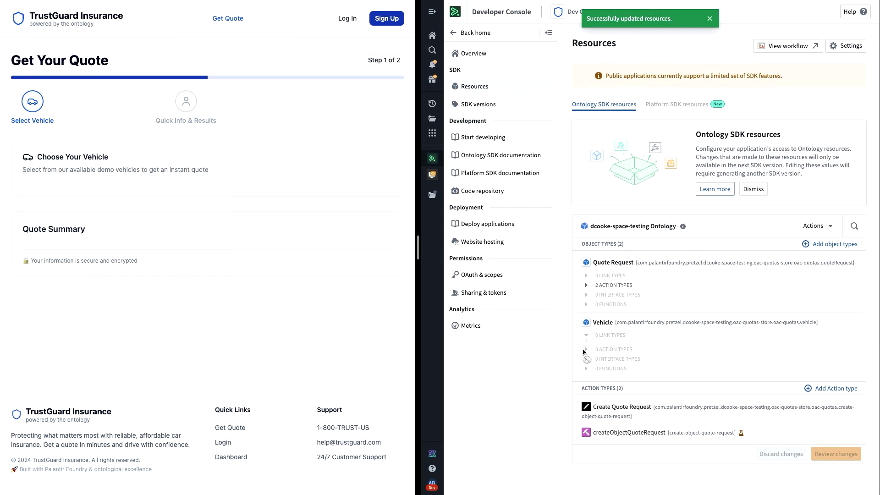
Reload the TrustGuard quote page so the four demo vehicles, including the 2023 Honda Pilot EX-L, appear.
mouse_move(85, 2)
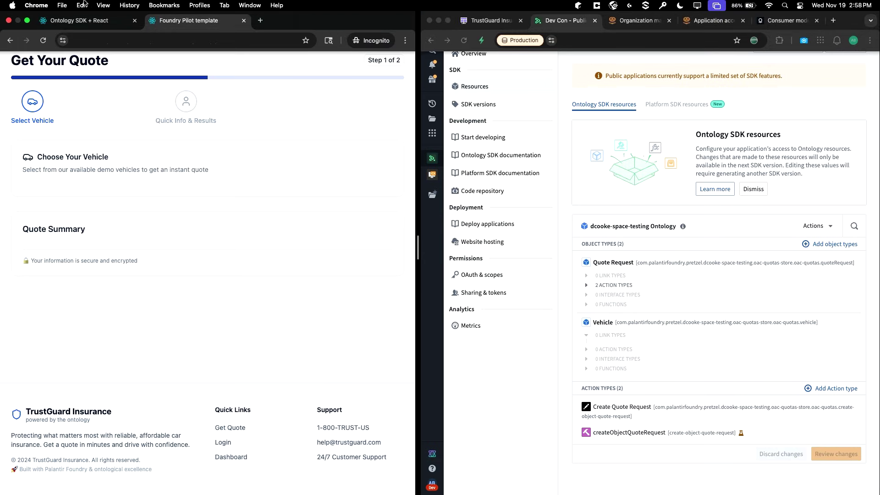
left_click(44, 42)
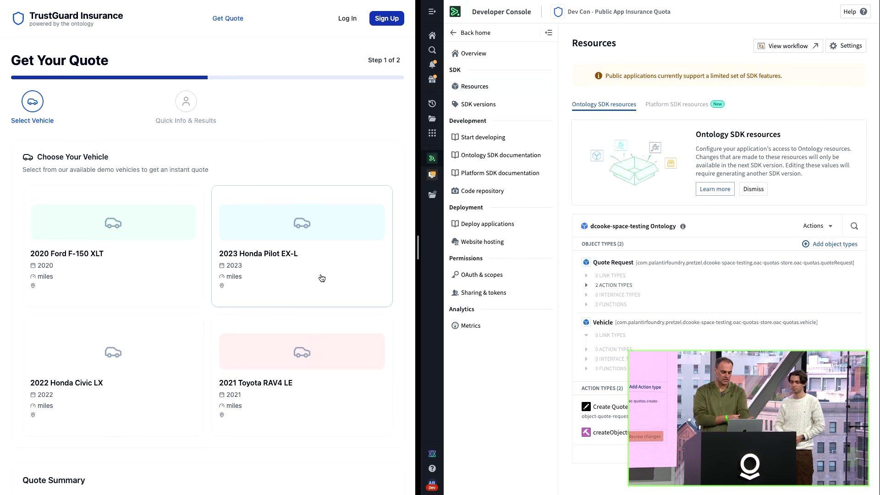
Load the Foundry home page in the widened left window and browse all 69 applications.
mouse_move(149, 11)
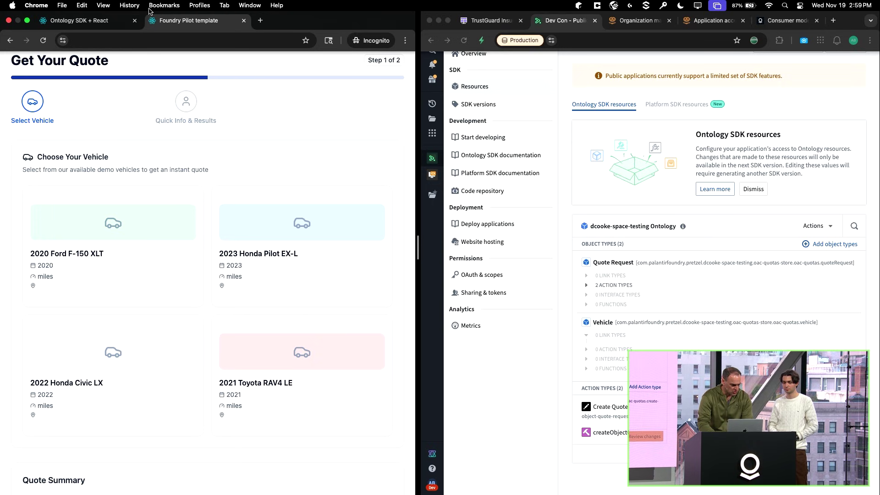
left_click(94, 21)
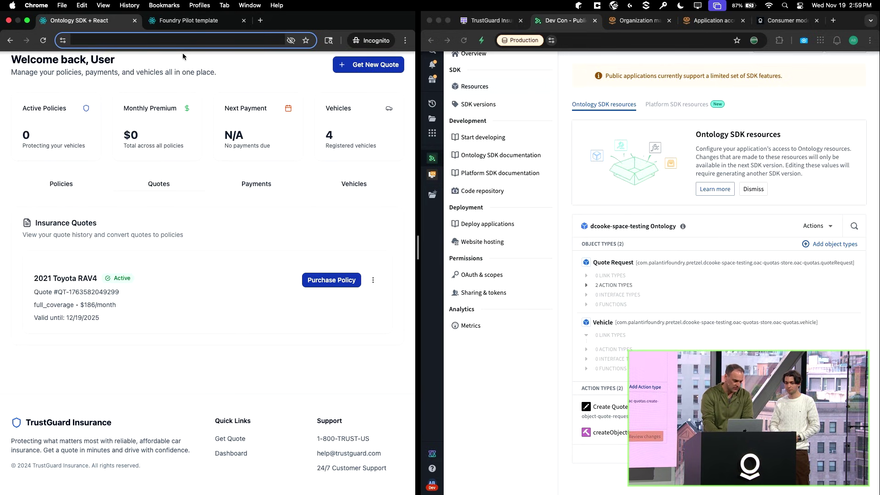
key("super+l")
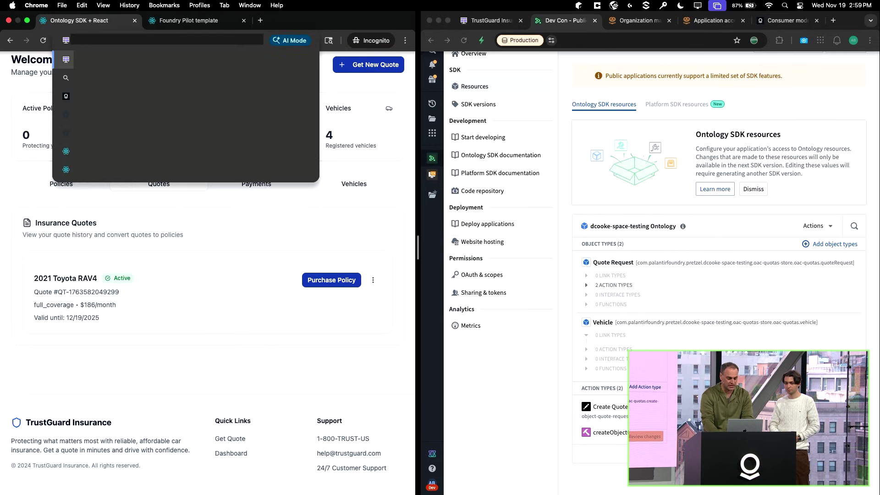
key("Return")
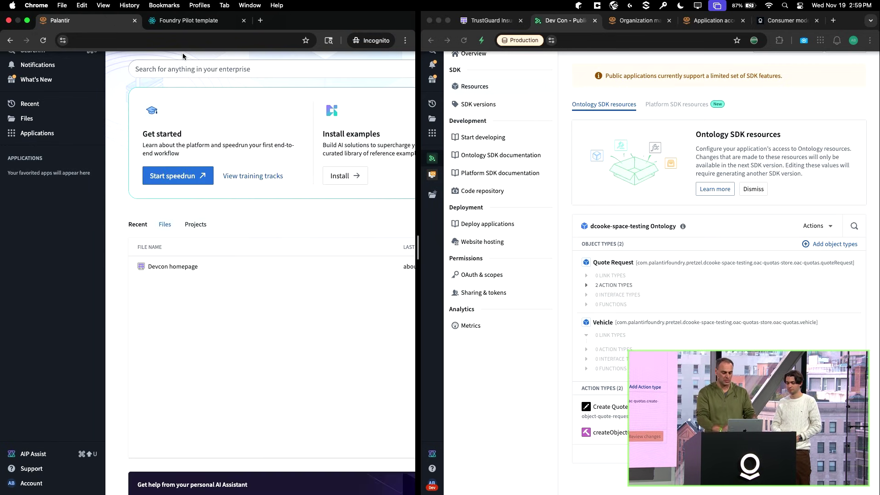
left_click_drag(416, 237, 454, 236)
left_click(50, 133)
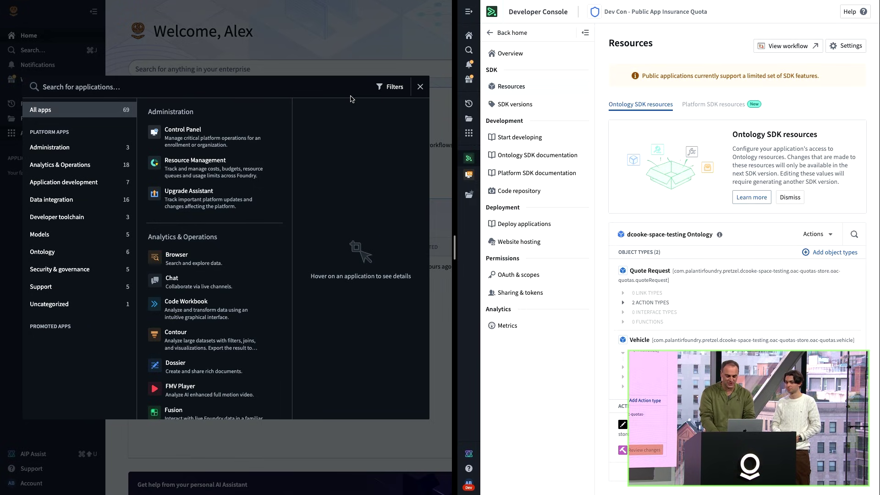
Close the applications browser and open Settings > Users, listing the 6 users.
left_click(419, 87)
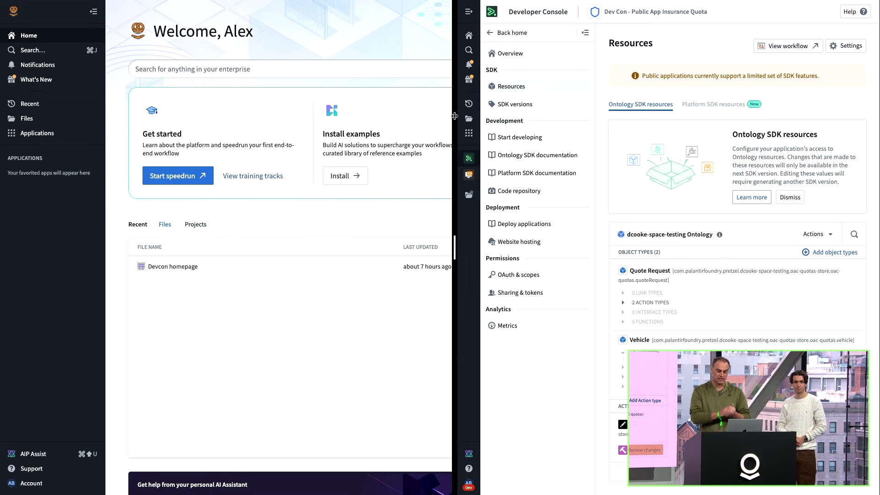
left_click(31, 483)
left_click(166, 452)
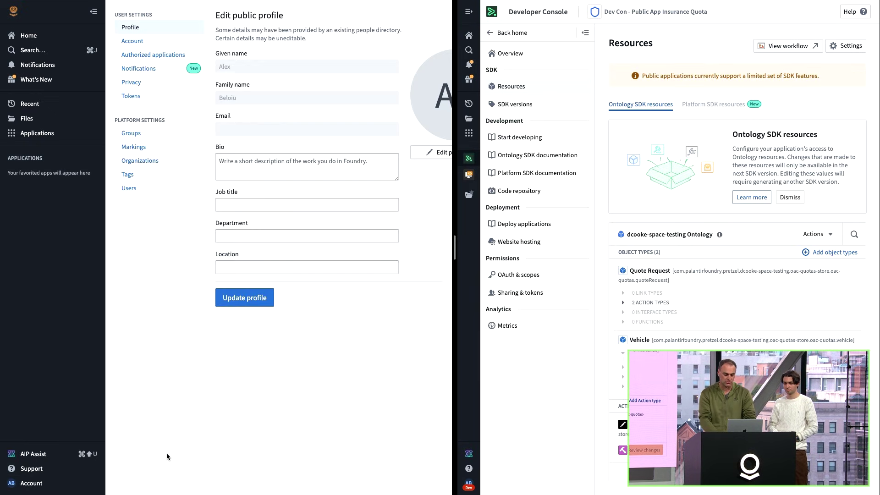
left_click(129, 187)
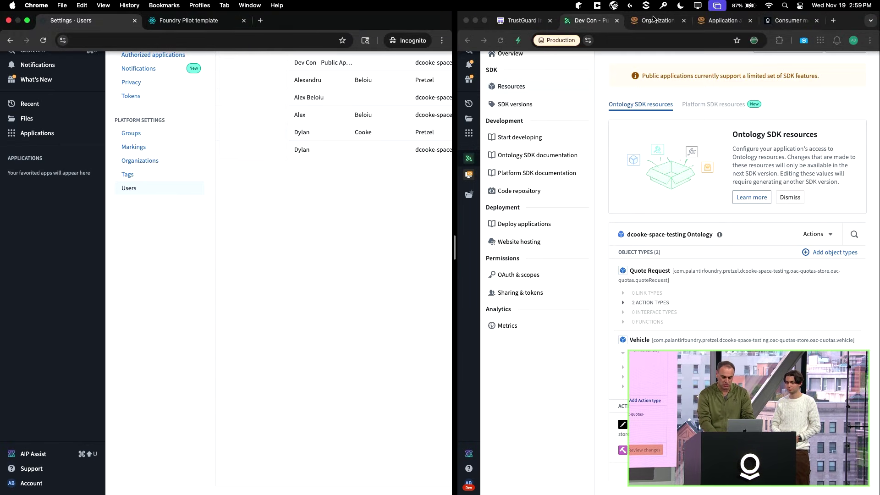
left_click(656, 21)
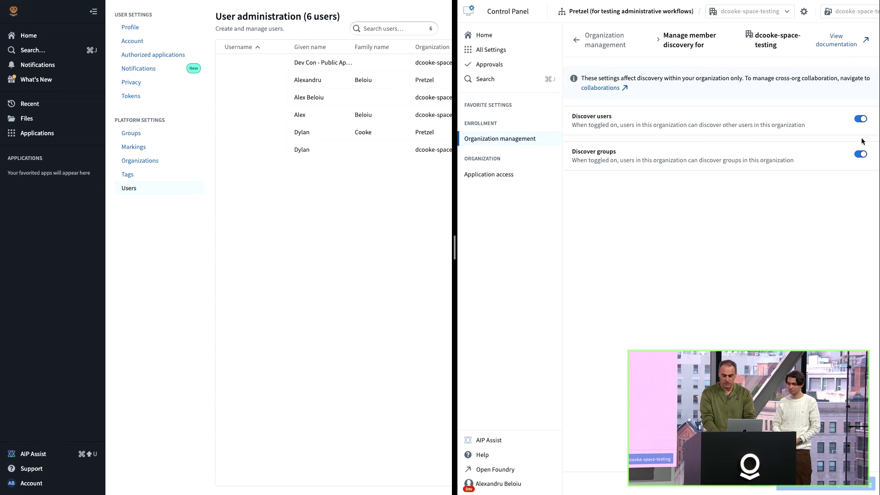
Switch off Discover users and Discover groups and save the member discovery settings.
left_click(860, 119)
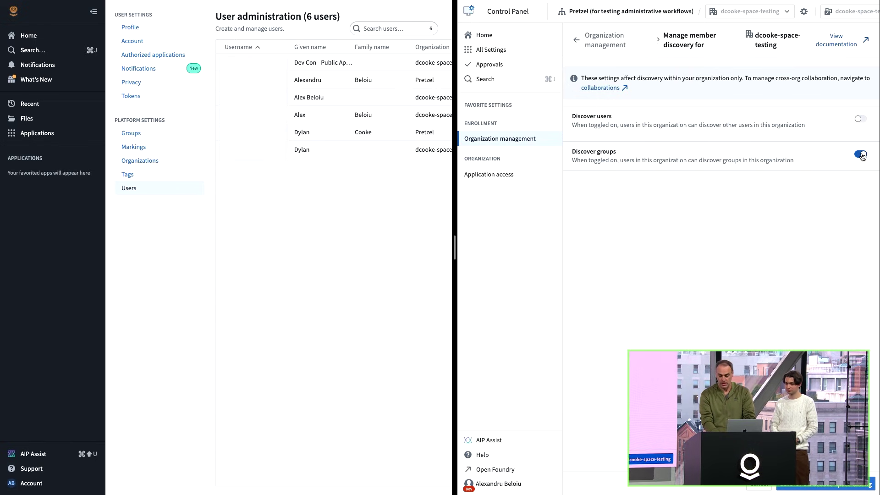
left_click(860, 154)
left_click(845, 487)
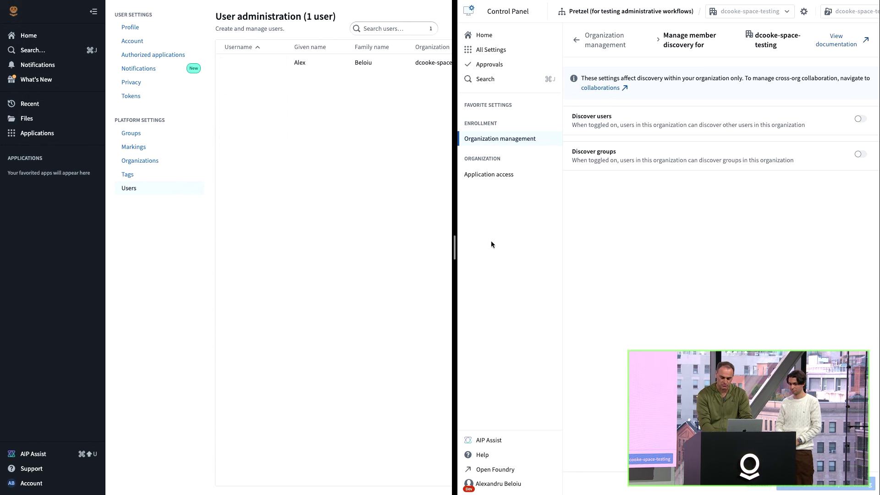
Under Application access, limit Foundry Platform access to only members of groups.
left_click(712, 23)
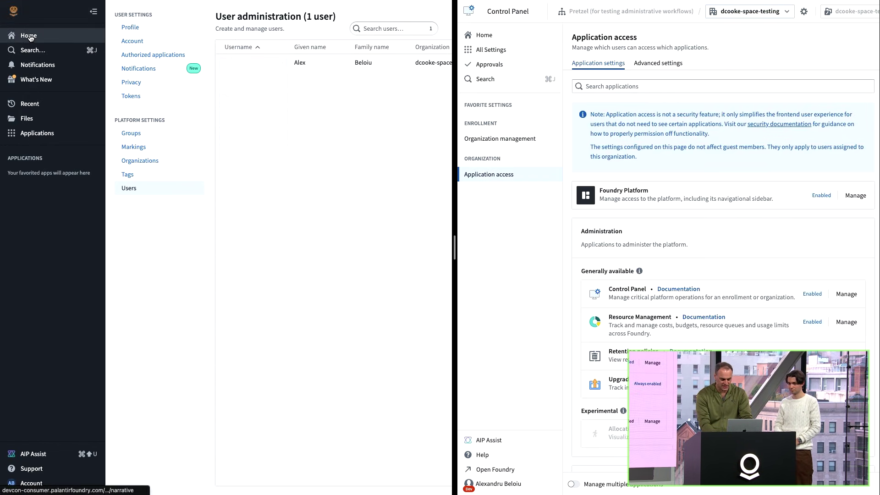
left_click(30, 38)
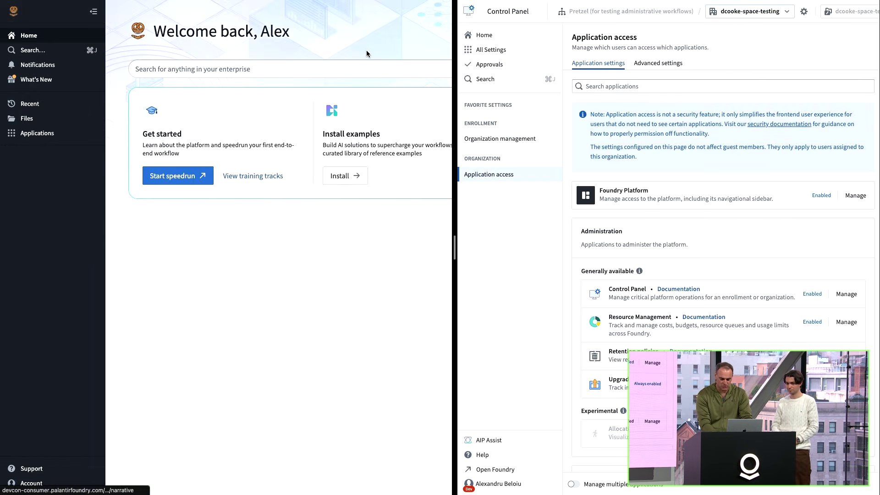
left_click(855, 196)
left_click(797, 90)
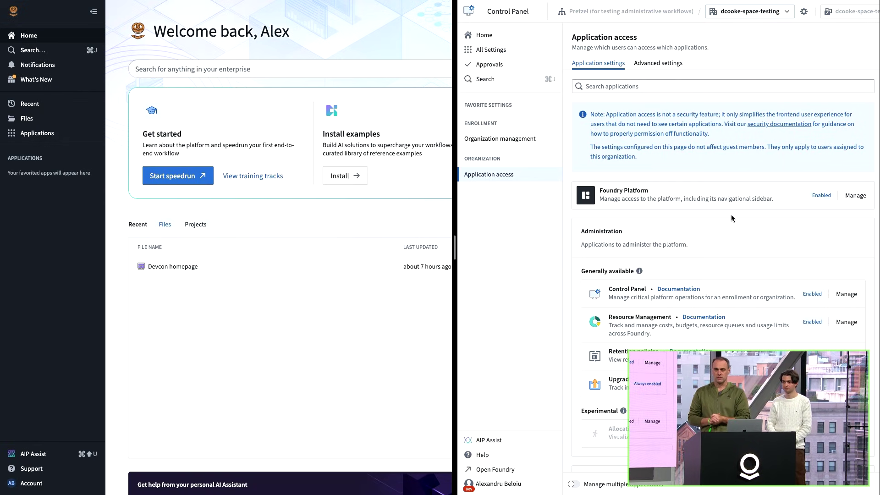
left_click(854, 195)
left_click(756, 158)
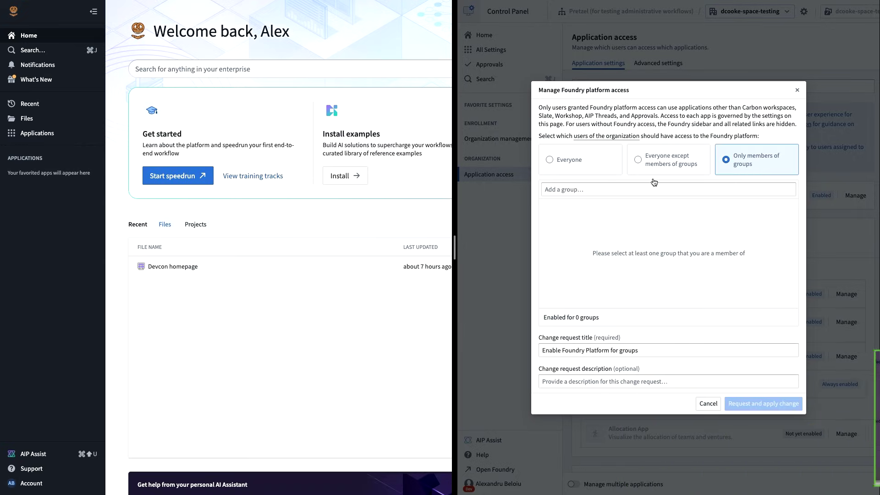
Add the Devcon - Insurance app admins group and request and apply the restriction.
left_click(579, 191)
type("insua")
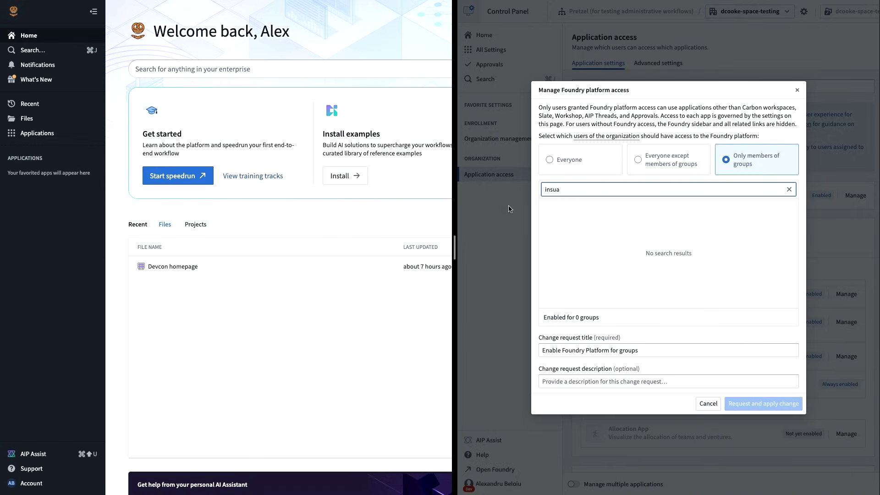
key("BackSpace")
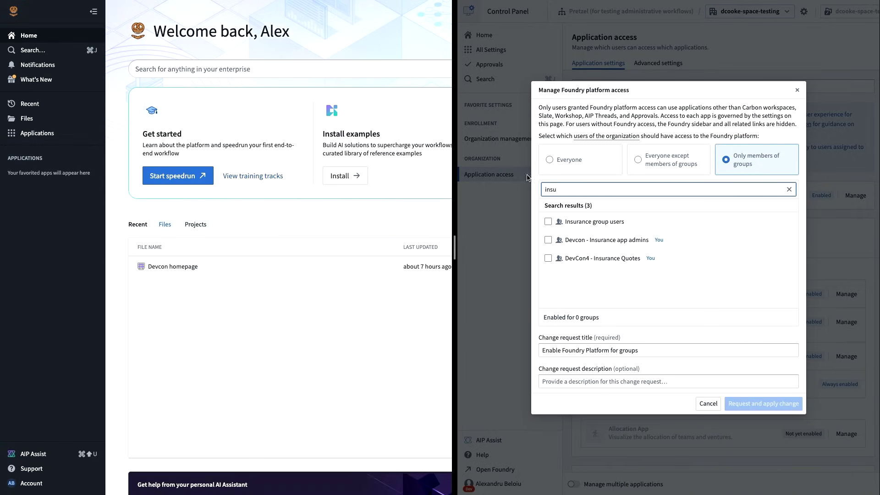
left_click(547, 240)
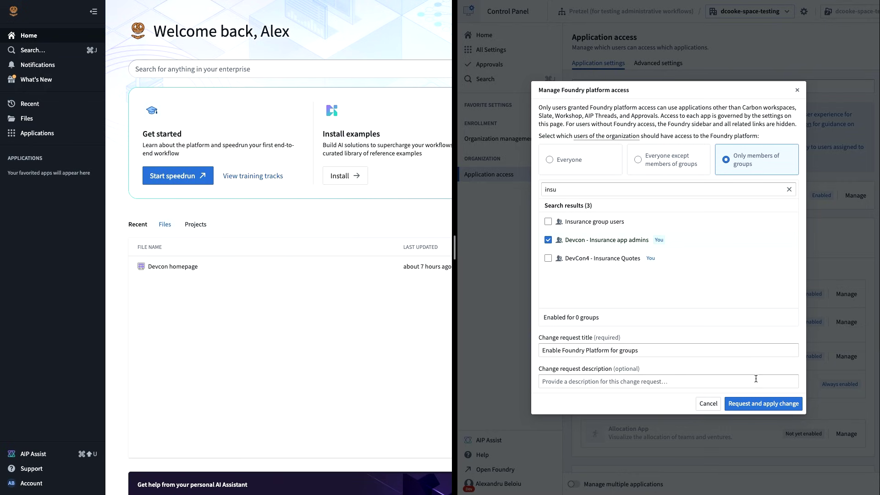
left_click(767, 406)
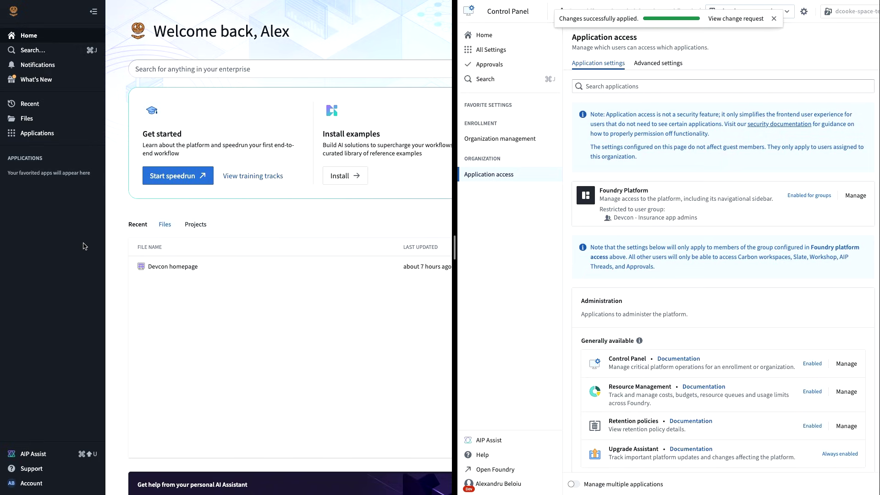
Reload the consumer's Foundry page to confirm it now shows Permission denied.
key("super+r")
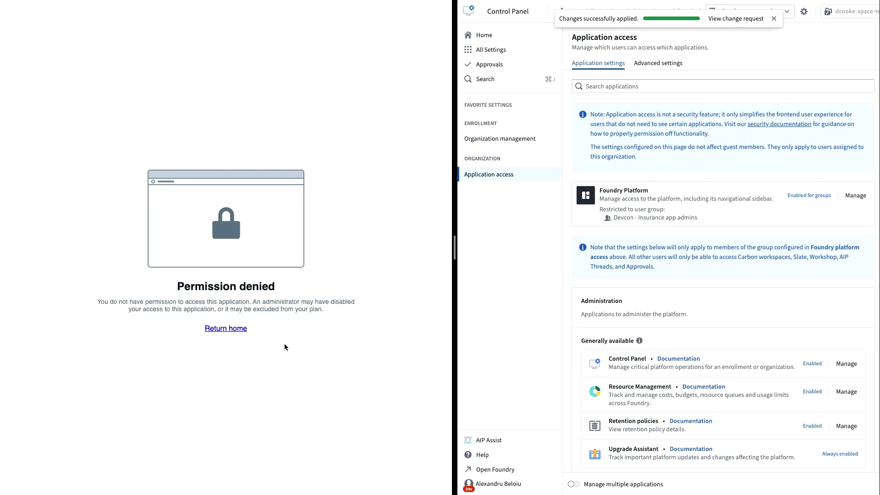
mouse_move(767, 13)
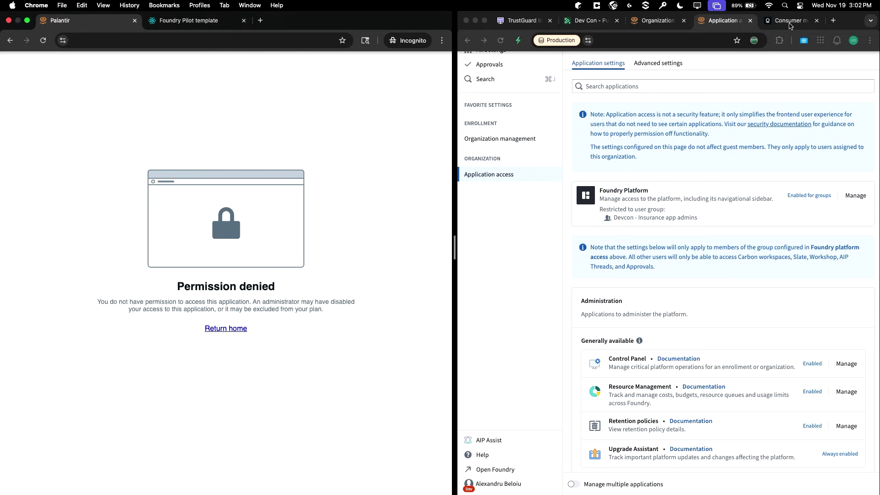
left_click(788, 20)
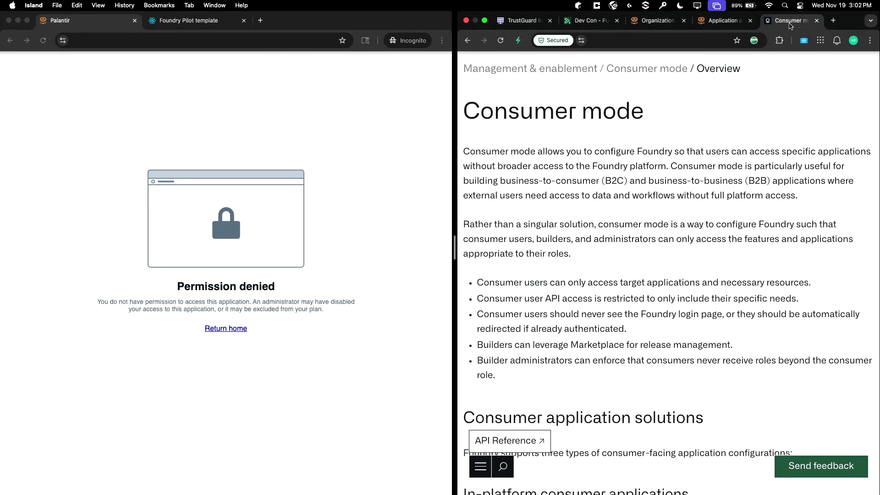